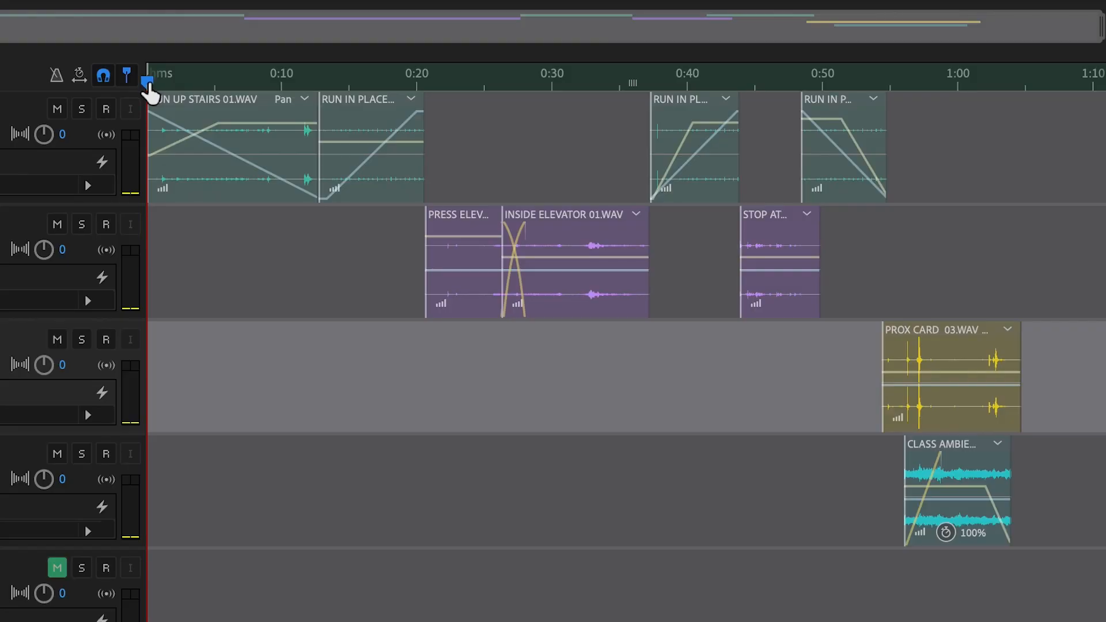
Export the session's time selection from 0:00 to 1:05.479 as the Wave PCM multitrack mixdown SMART EDIT LAB 01.wav in the EXPORT MIXDOWN folder.
click(451, 118)
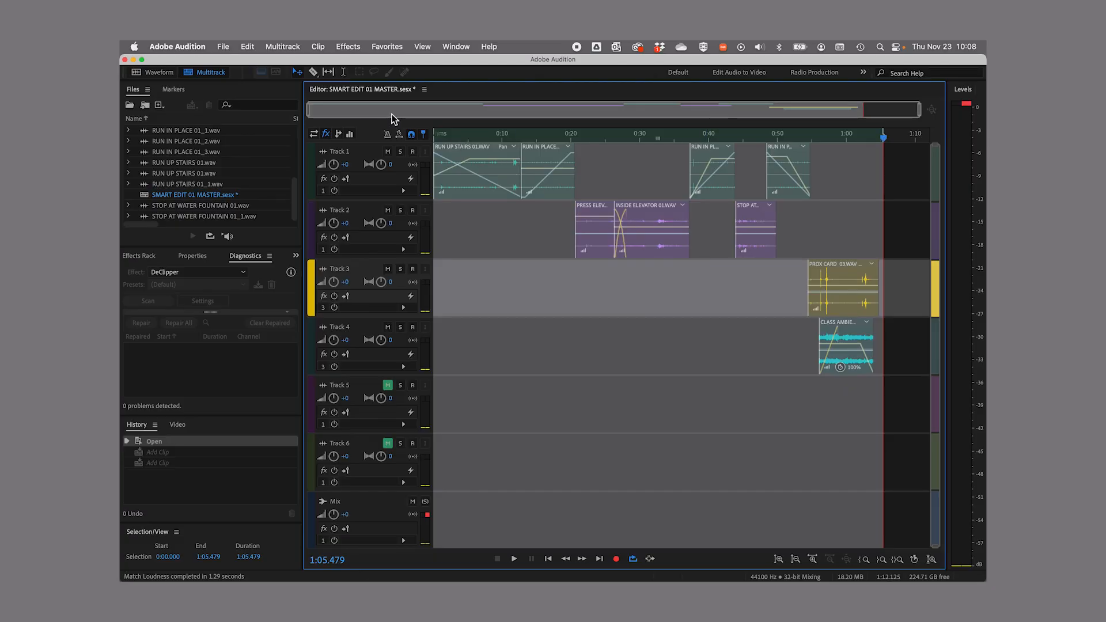
click(224, 46)
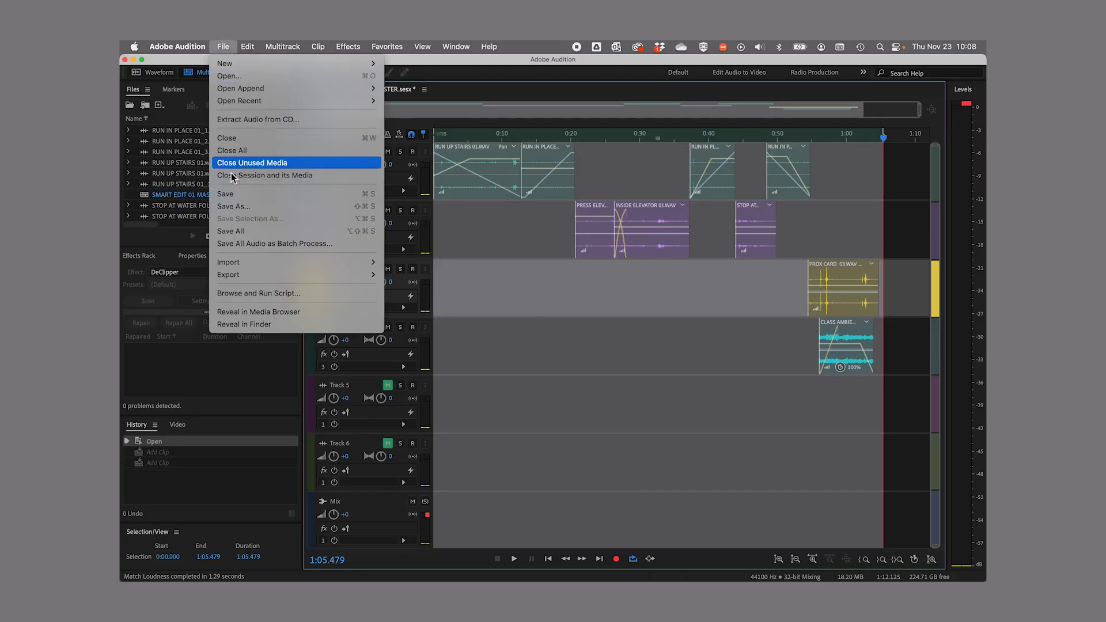
mouse_move(238, 276)
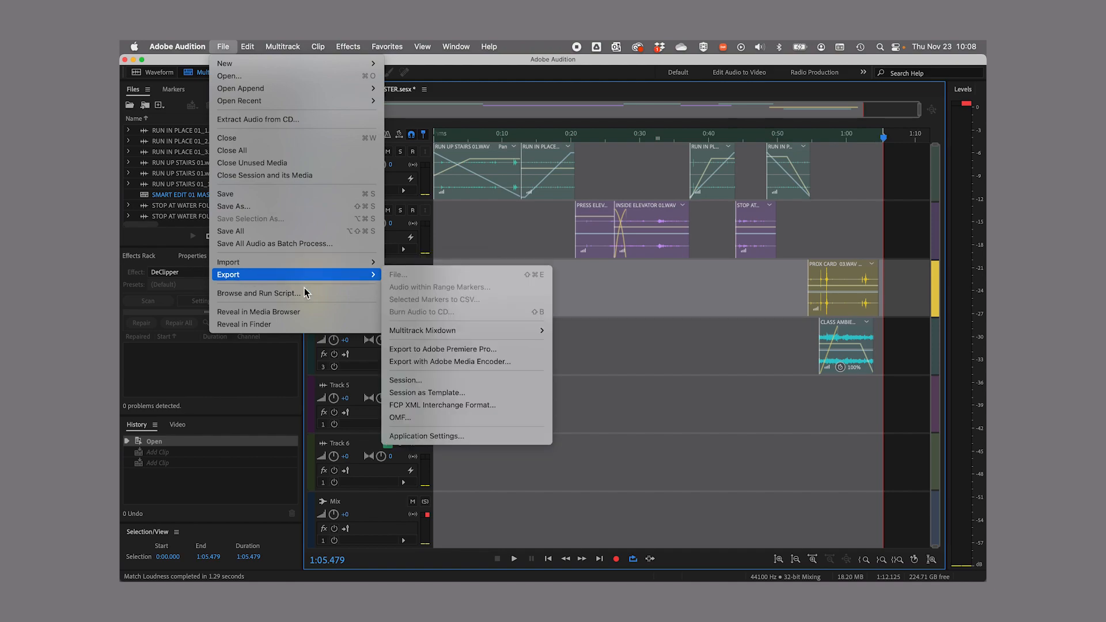
mouse_move(540, 332)
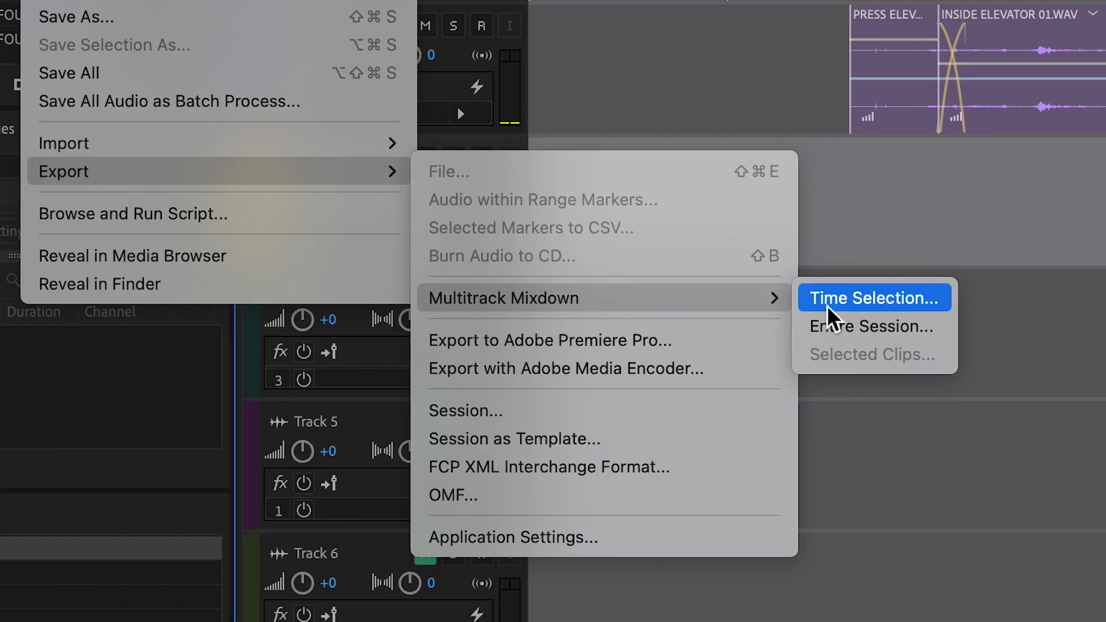
click(829, 300)
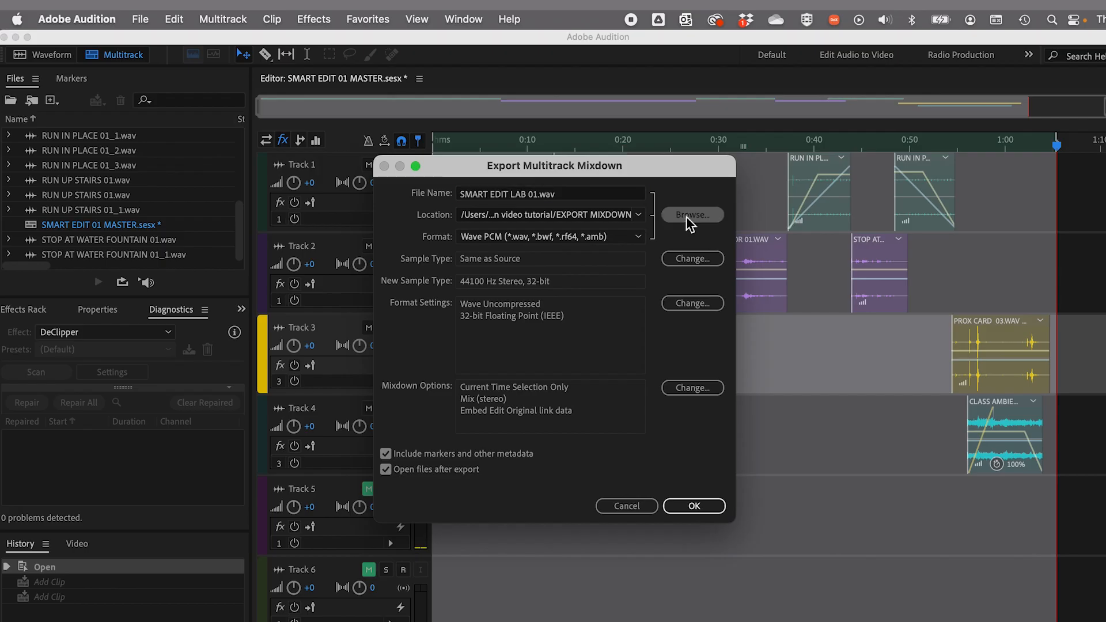
click(690, 215)
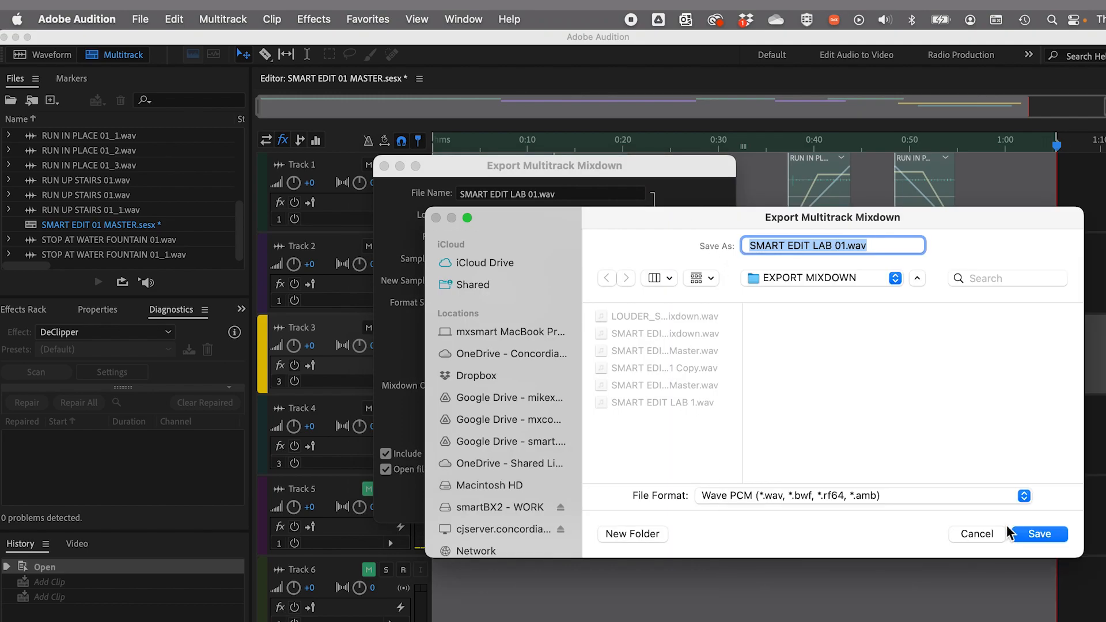
click(1037, 535)
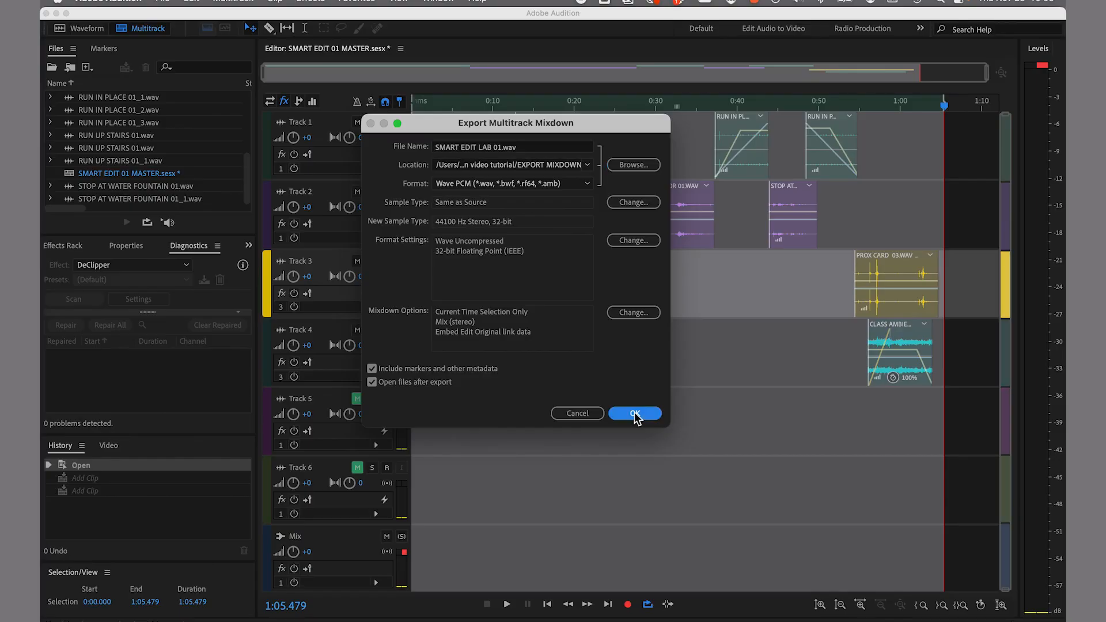
click(634, 413)
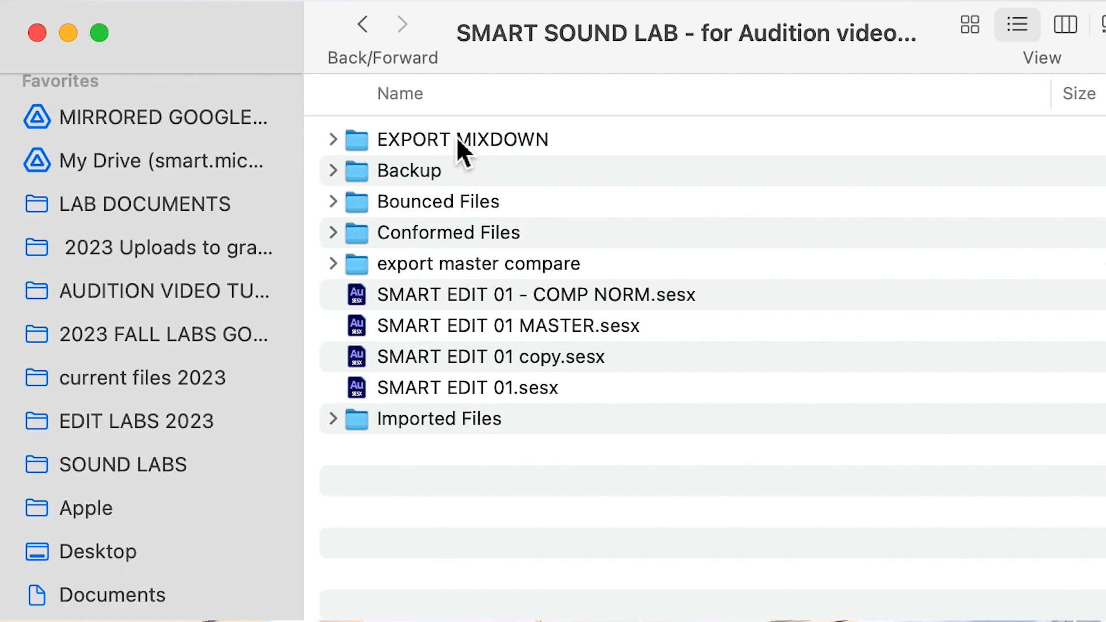
In Finder, open the EXPORT MIXDOWN folder and duplicate SMART EDIT 01 final mixdown.wav.
double_click(361, 137)
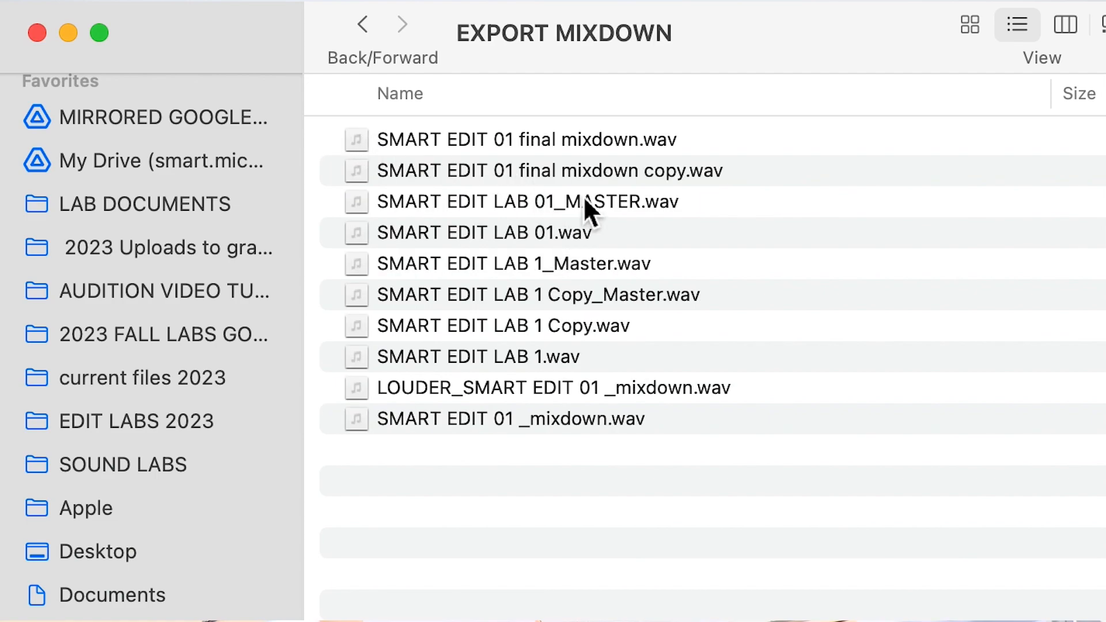
click(560, 139)
right_click(570, 137)
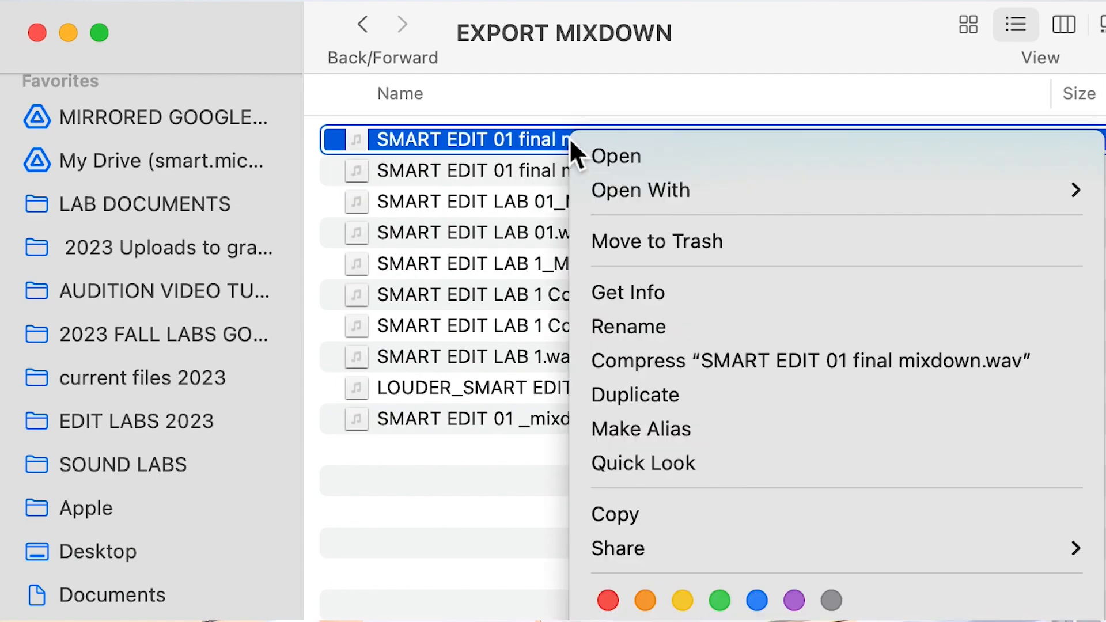
click(674, 393)
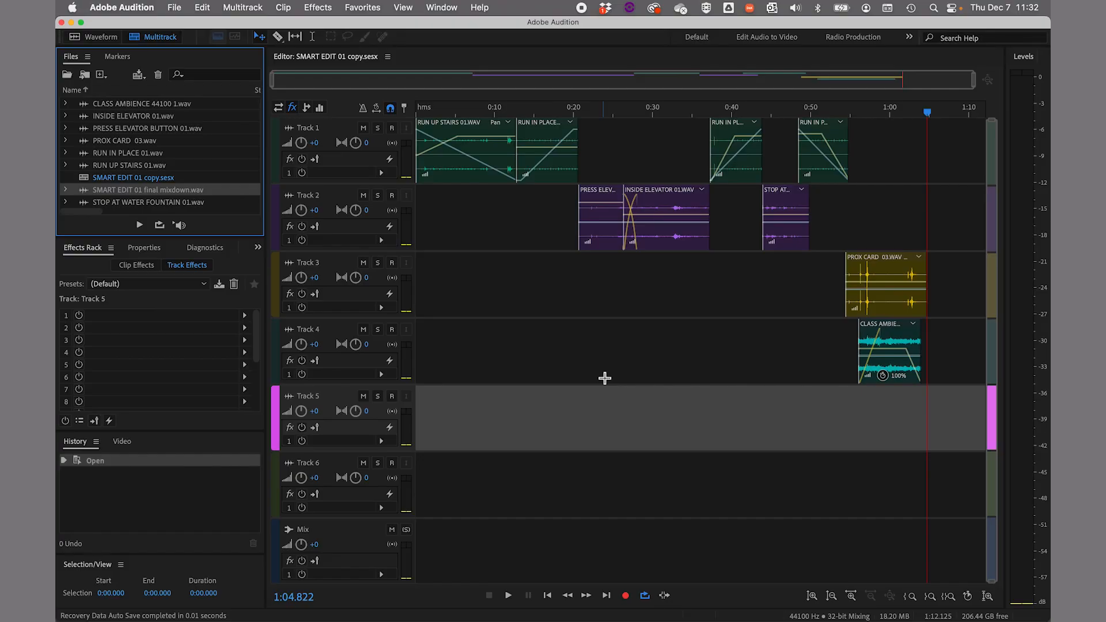
Back in Adobe Audition, open SMART EDIT 01 final mixdown.wav in the waveform editor and toggle the Preview Editor off and on again.
double_click(83, 191)
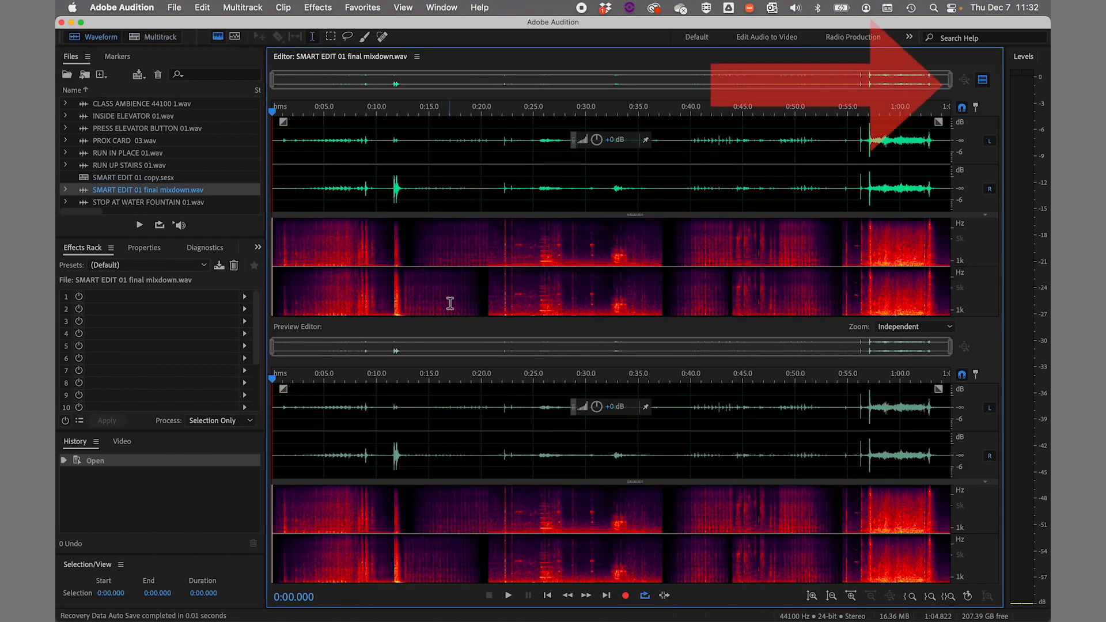
click(983, 80)
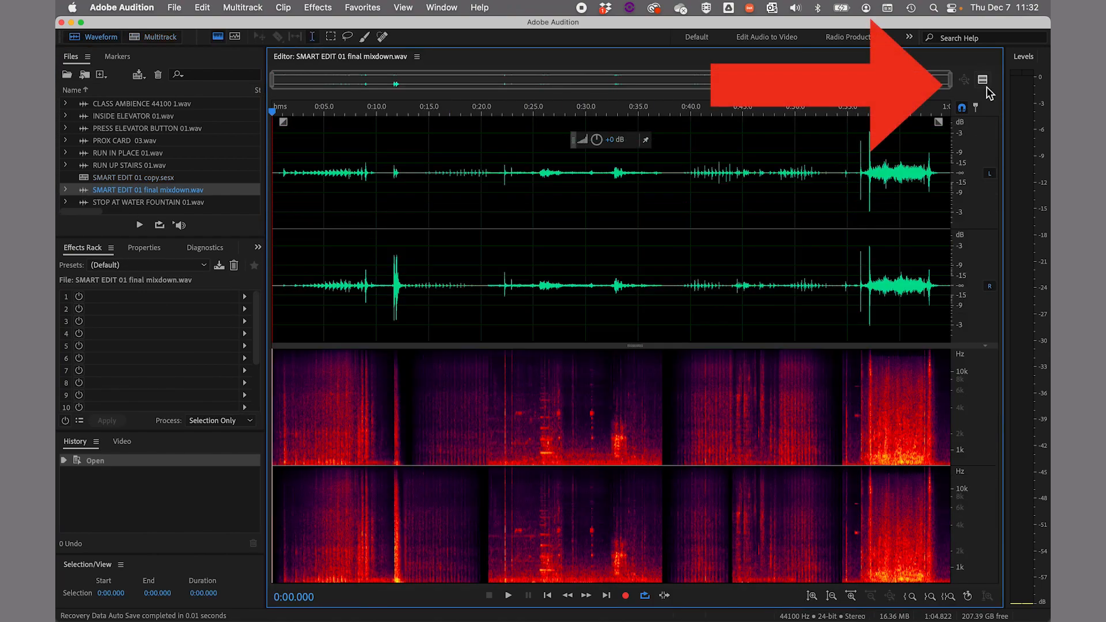
click(984, 80)
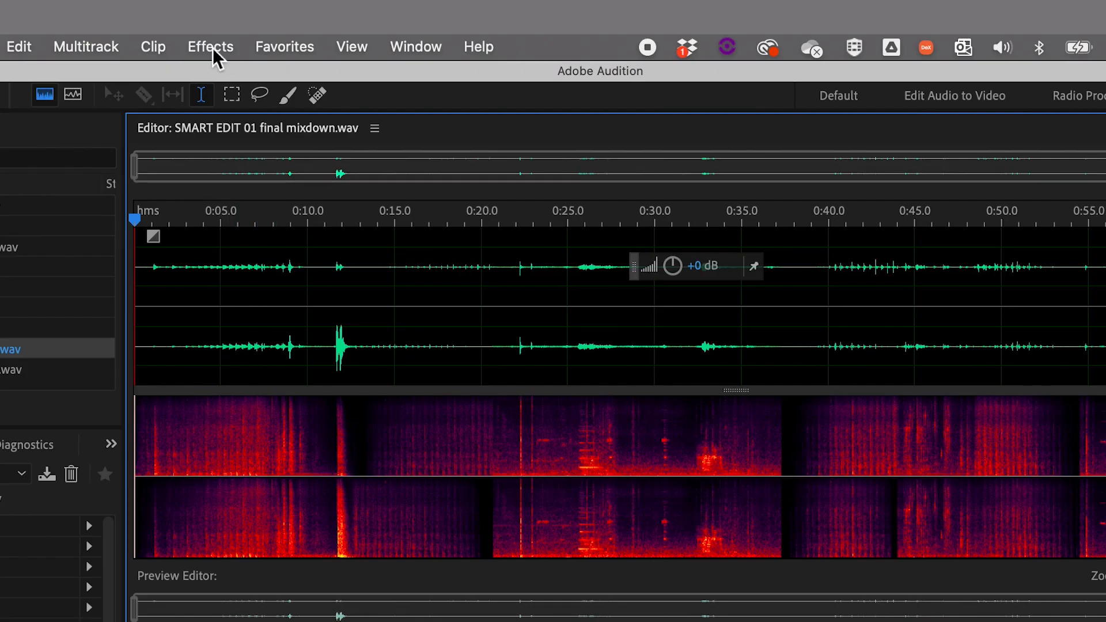
Open the Dynamics effect for the mixdown and preview the audio with the Soft Compression preset.
click(211, 46)
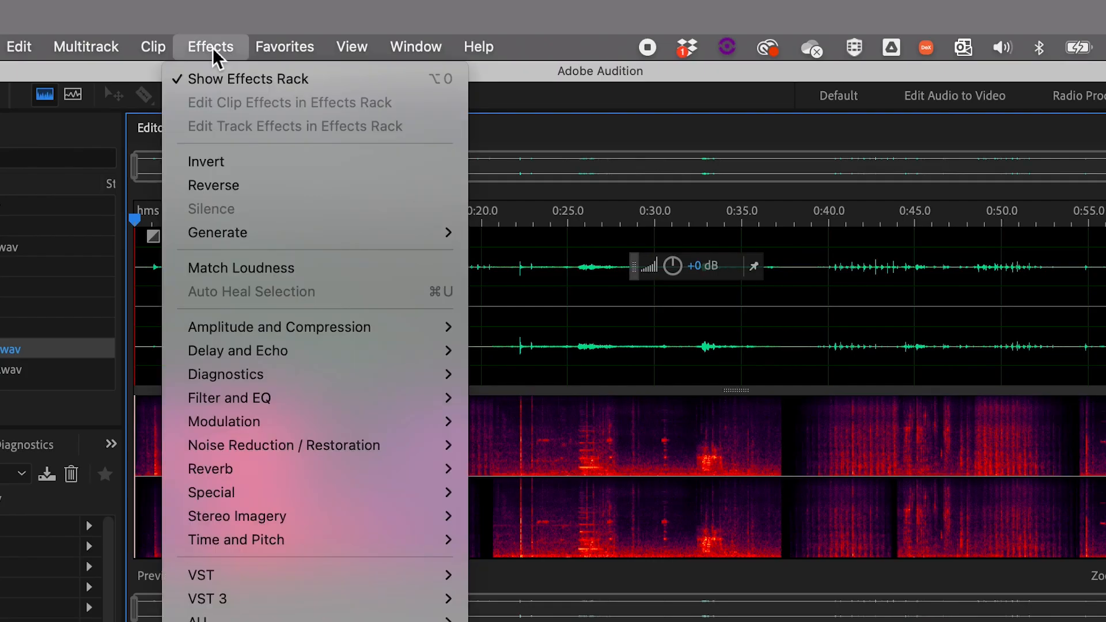
mouse_move(254, 327)
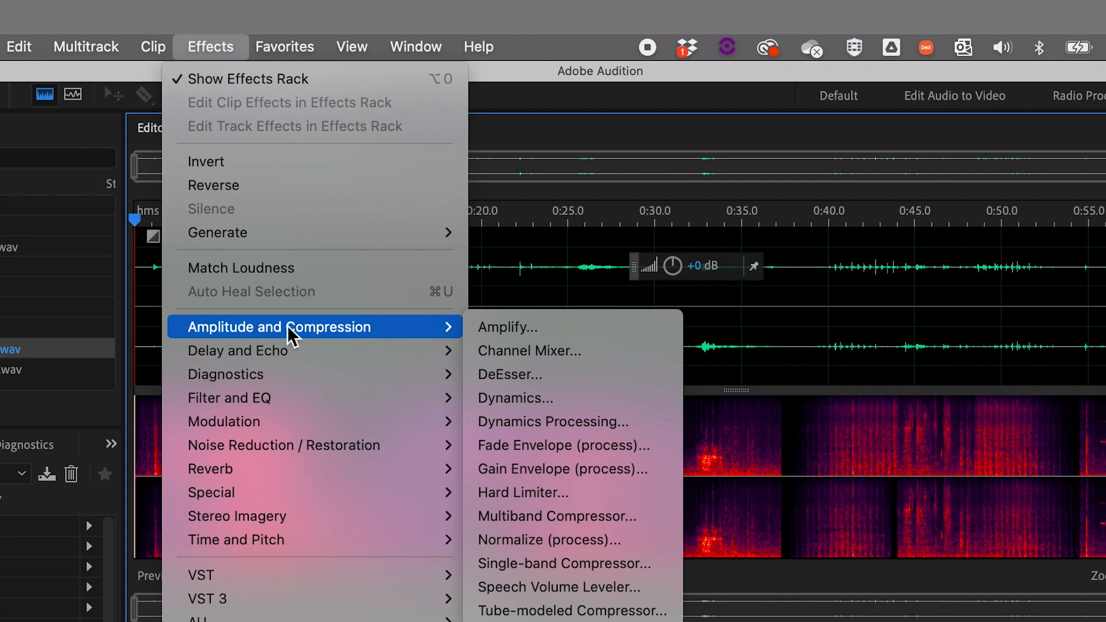
click(549, 400)
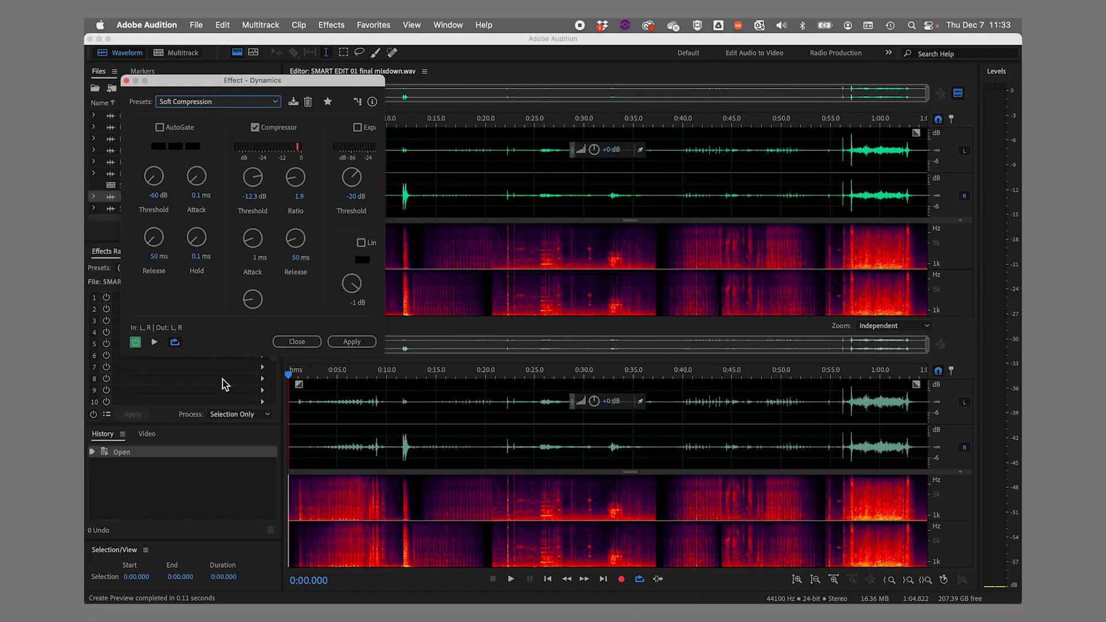
click(155, 344)
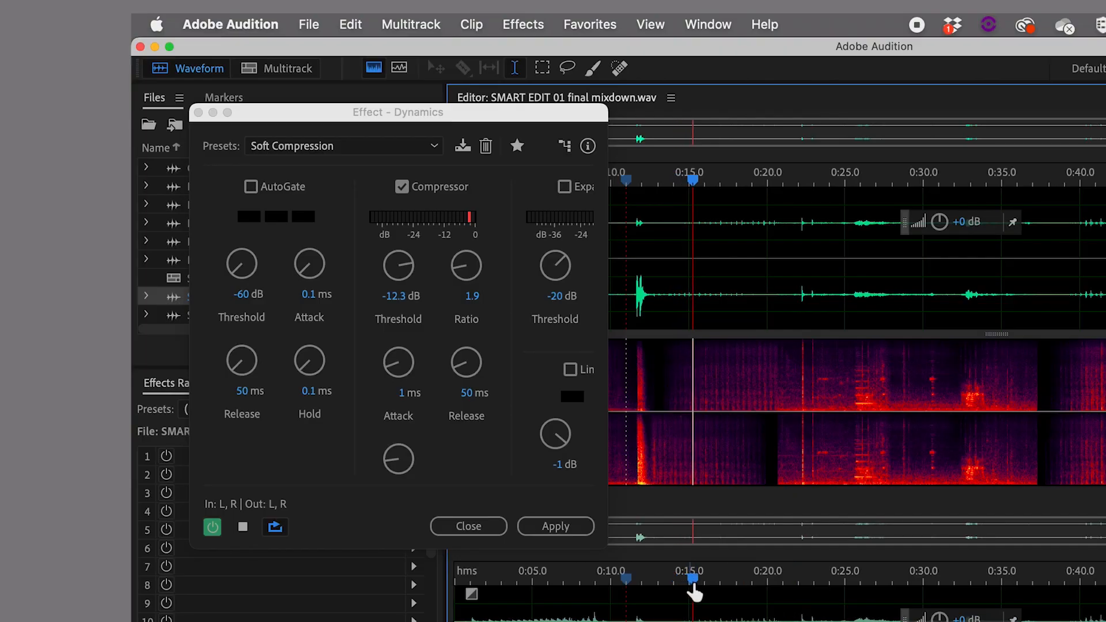
click(243, 527)
Try the Hard Compression preset in the Dynamics effect and preview the mixdown from about 0:54.
click(432, 148)
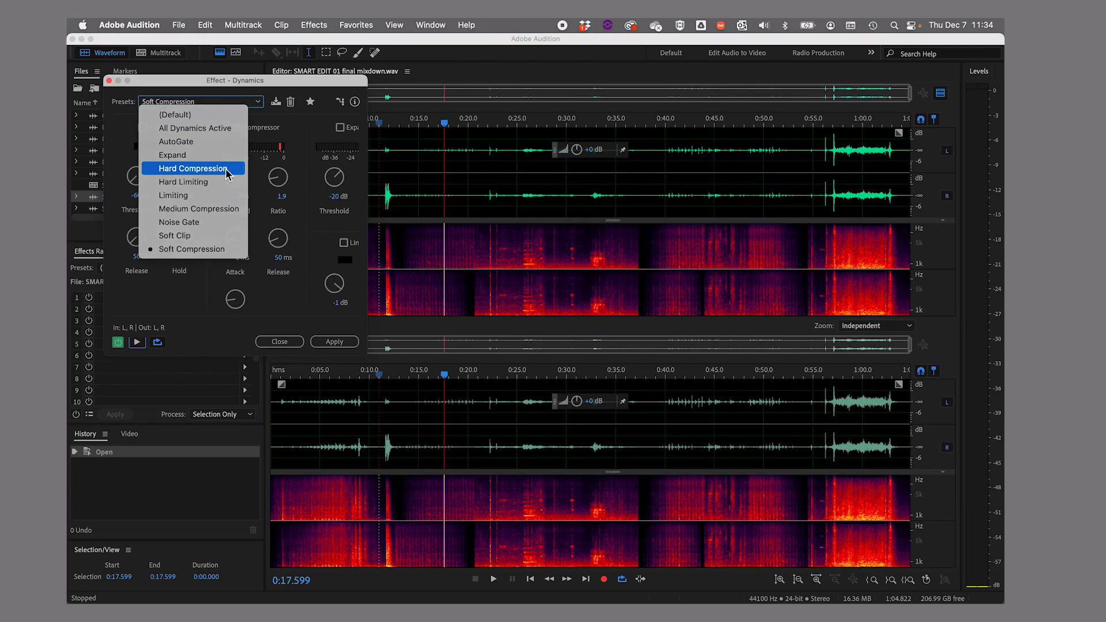
click(381, 251)
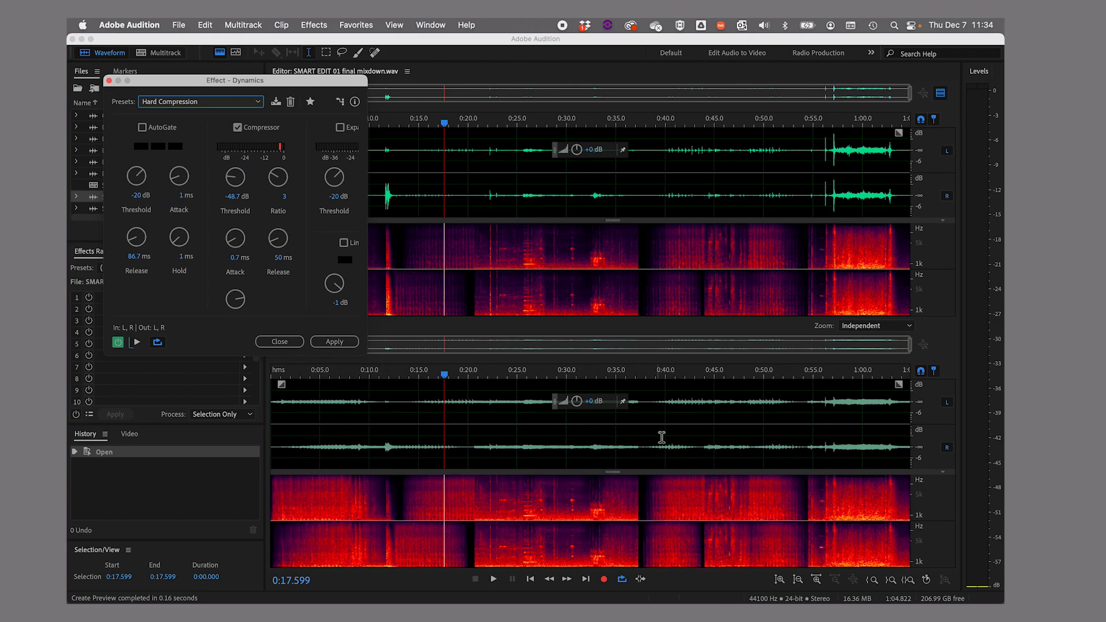
drag(445, 379, 308, 381)
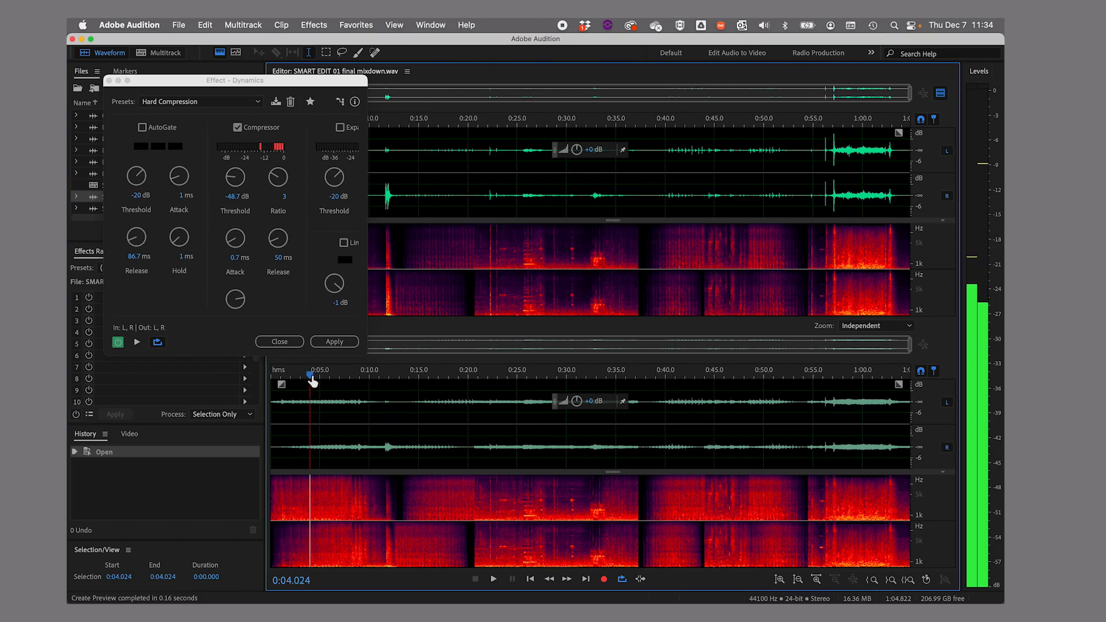
drag(313, 381, 806, 403)
click(137, 343)
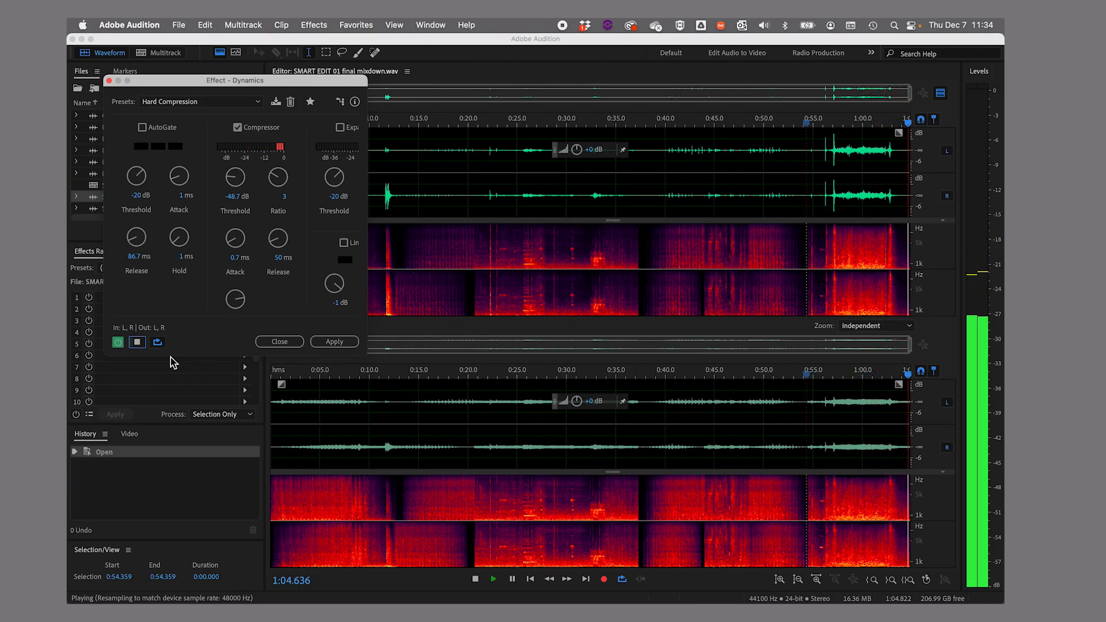
click(137, 342)
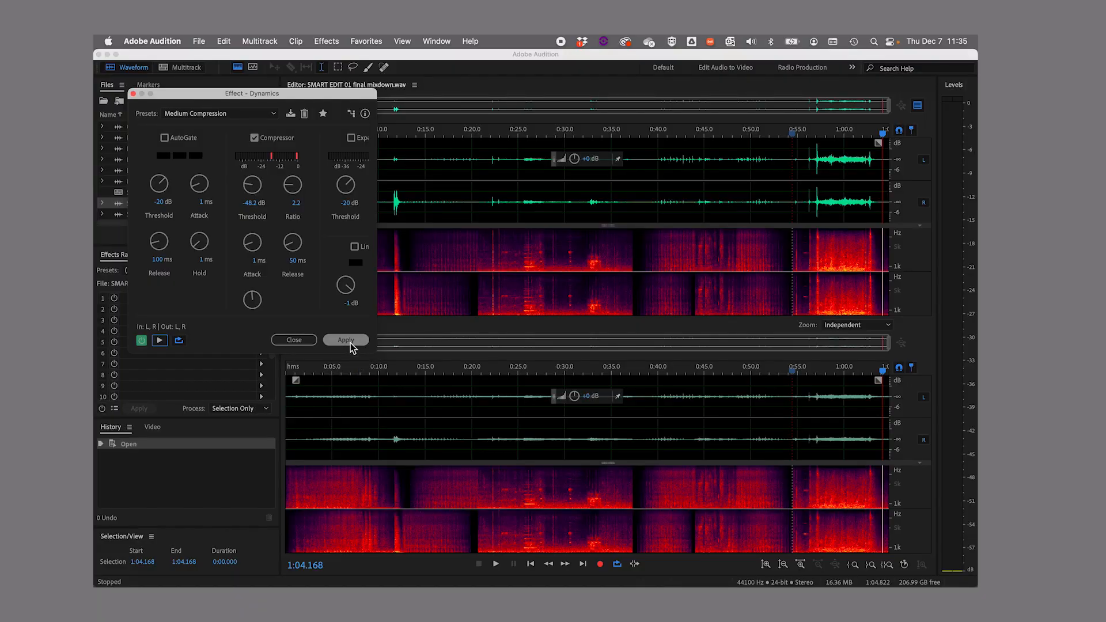
Apply the Dynamics effect with the Medium Compression preset and normalize the mixdown to -3 dB.
click(346, 339)
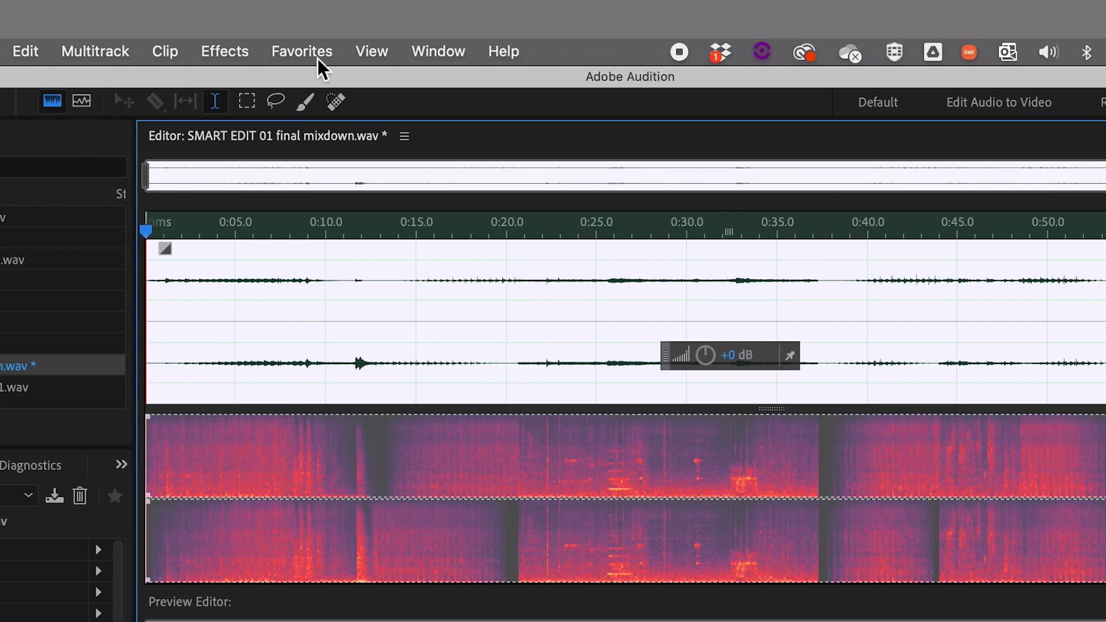
click(317, 58)
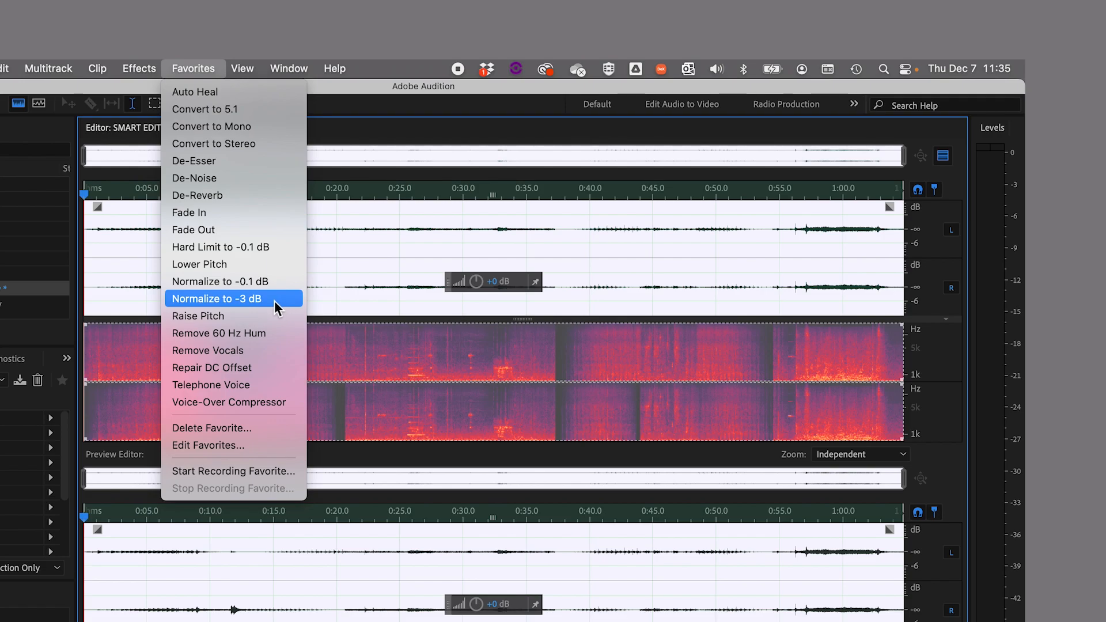
click(274, 301)
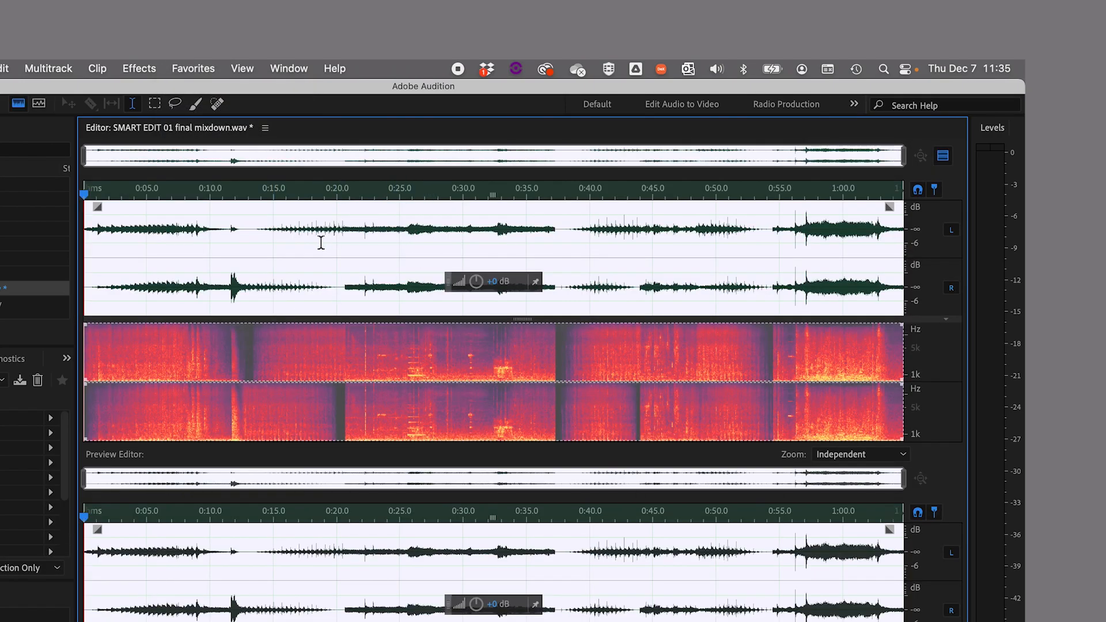
Clear the waveform selection and play the mixdown from about 0:54.
click(769, 243)
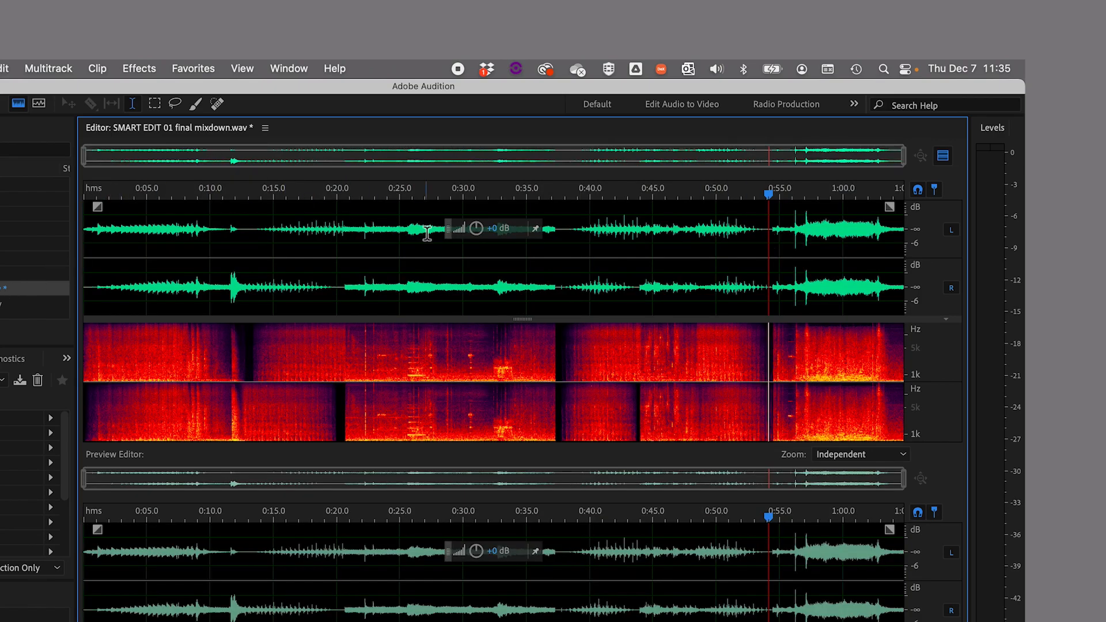
key(space)
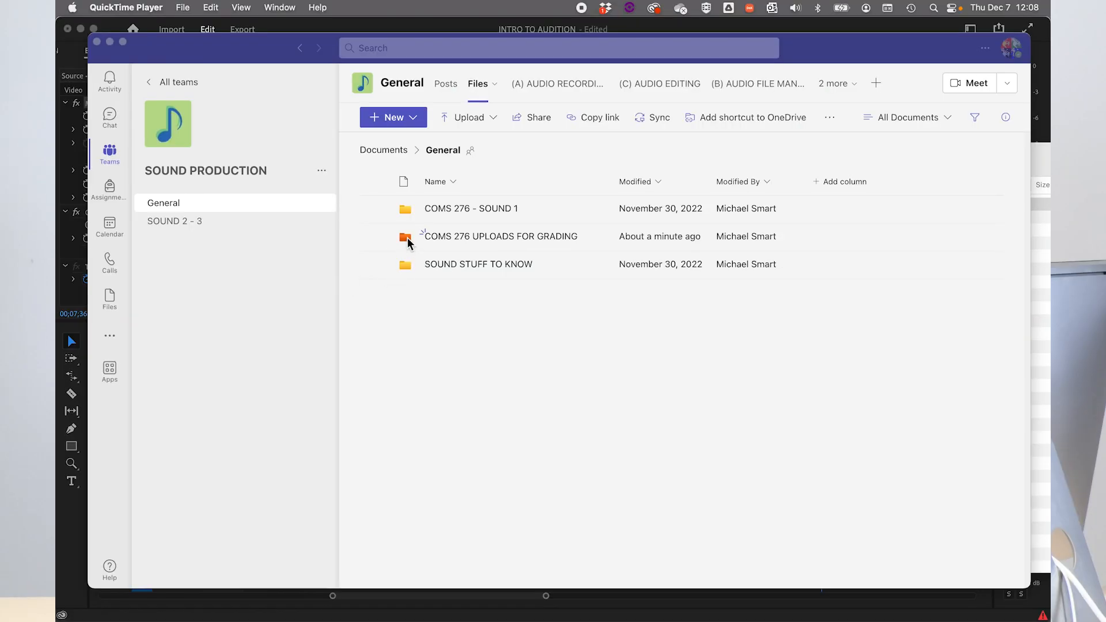
In Microsoft Teams, open the COMS 276 UPLOADS FOR GRADING folder and upload the audio file into it from Finder.
click(408, 241)
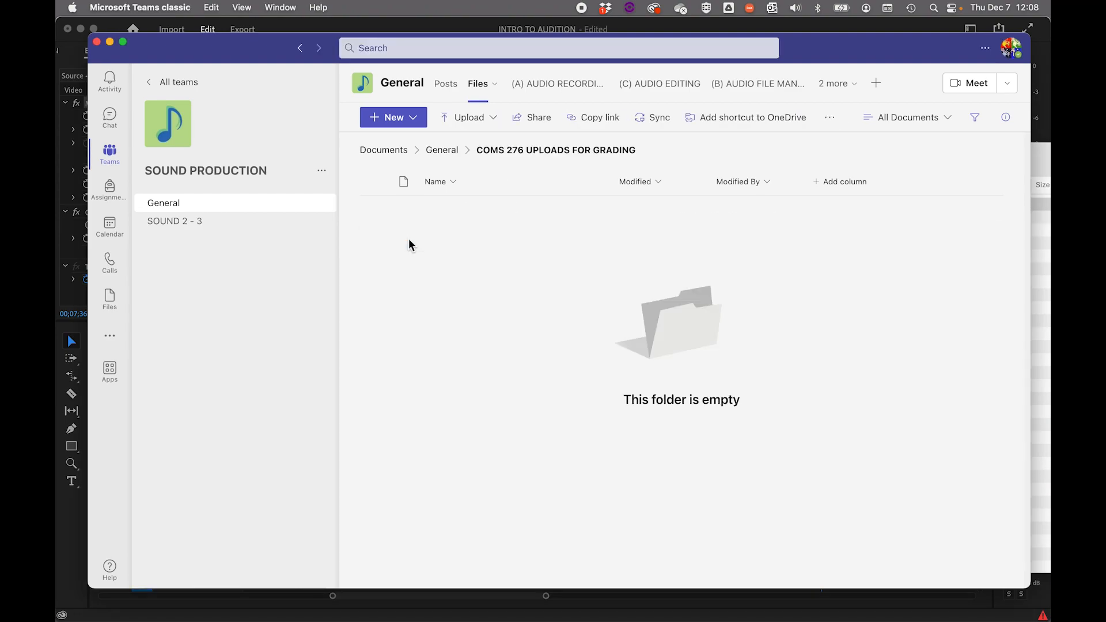
key(super+Tab)
key(super+Tab)
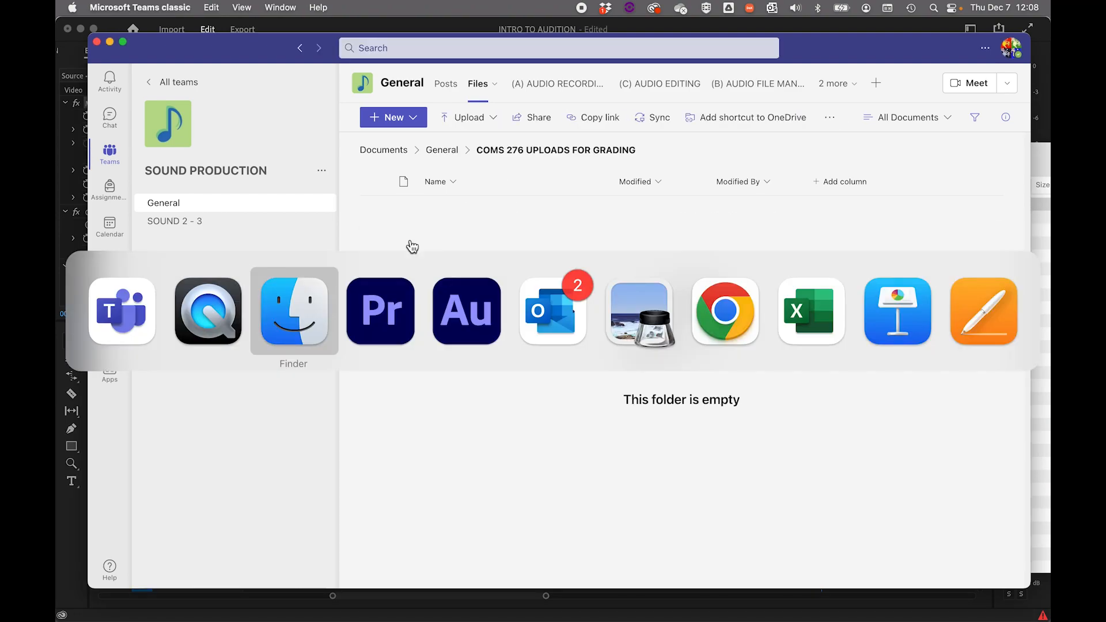
drag(747, 210, 508, 229)
drag(429, 245, 427, 244)
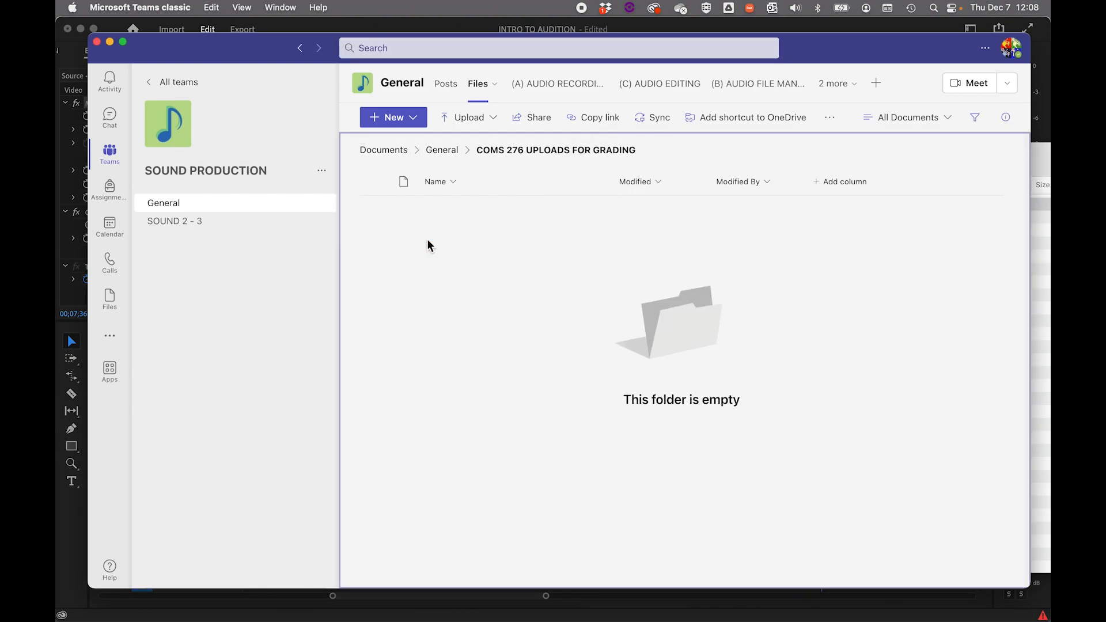